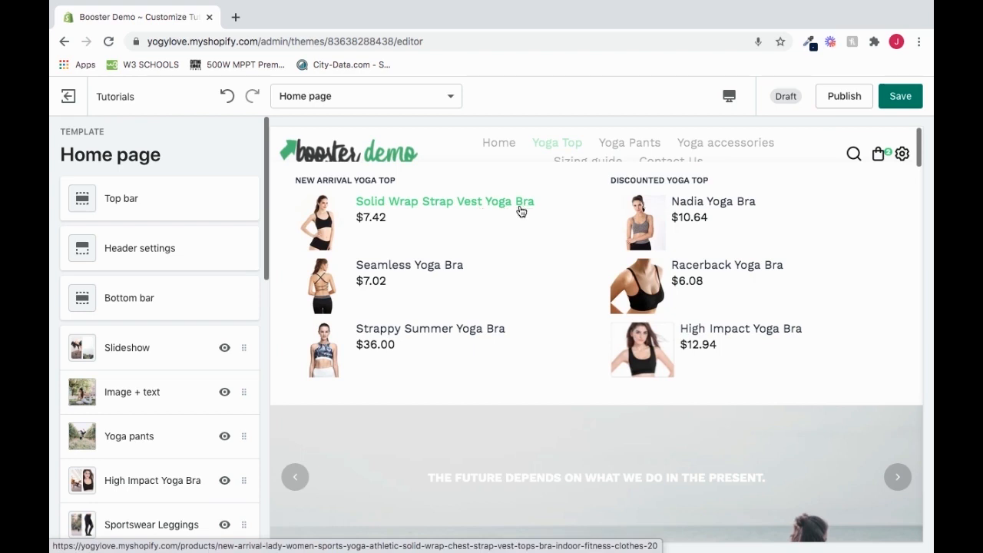
# Preview the Solid Wrap Strap Vest Yoga Bra product page and open the Gallery & Swatches theme settings.
pyautogui.click(491, 203)
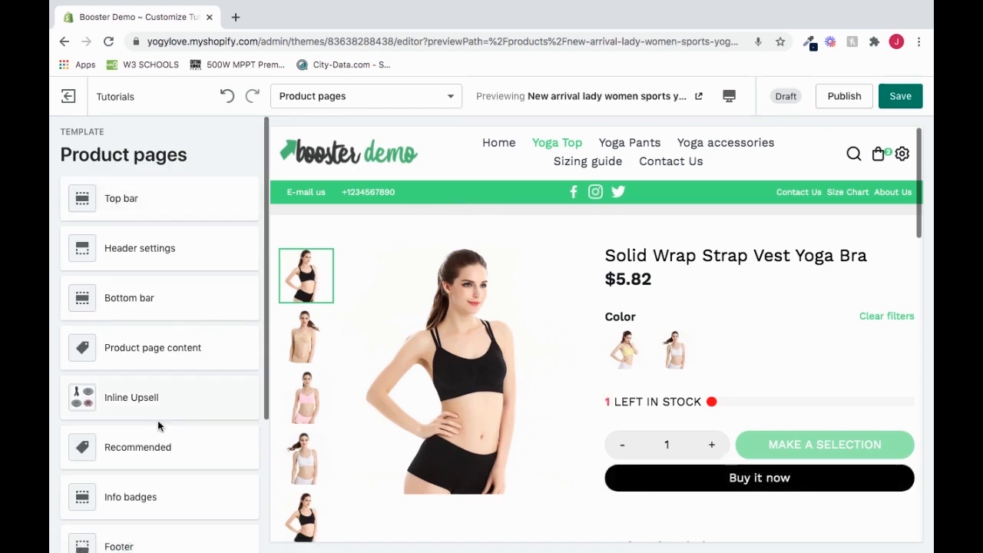
pyautogui.scroll(-3, 157, 420)
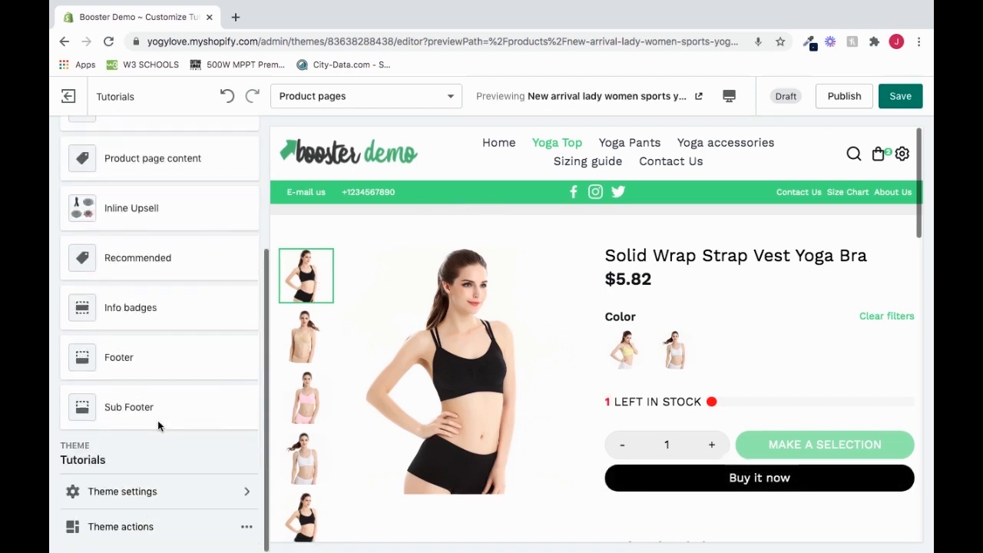
pyautogui.click(168, 500)
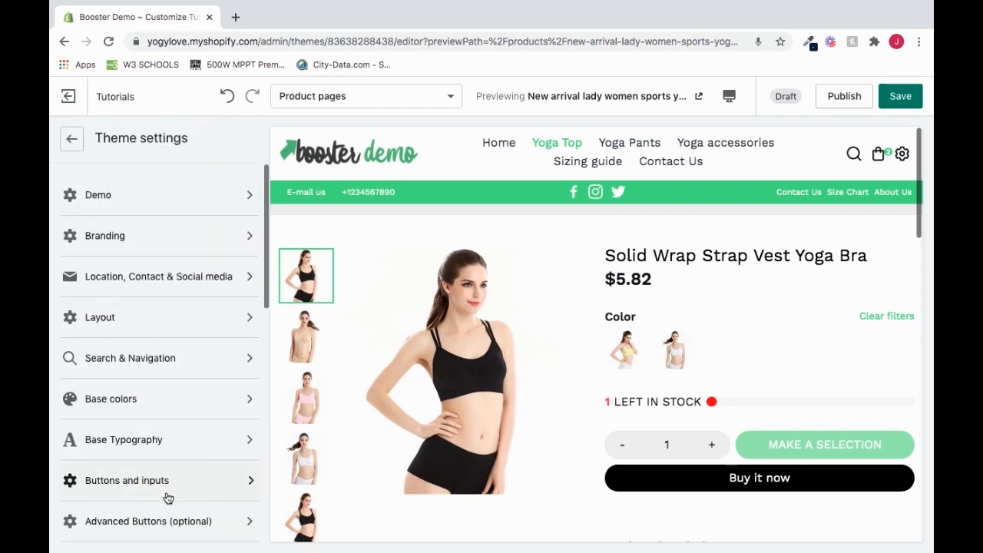
pyautogui.scroll(-5, 172, 405)
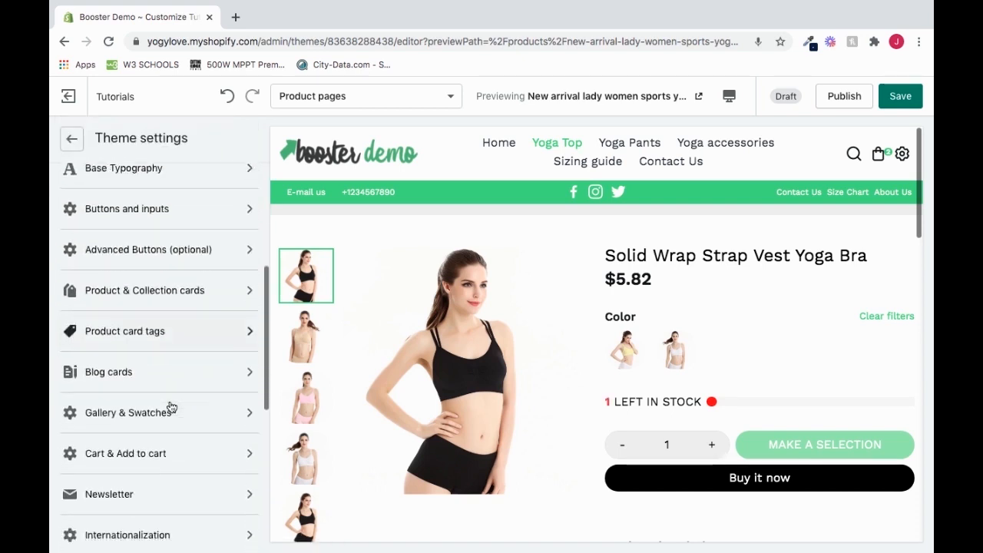
pyautogui.scroll(-1, 171, 407)
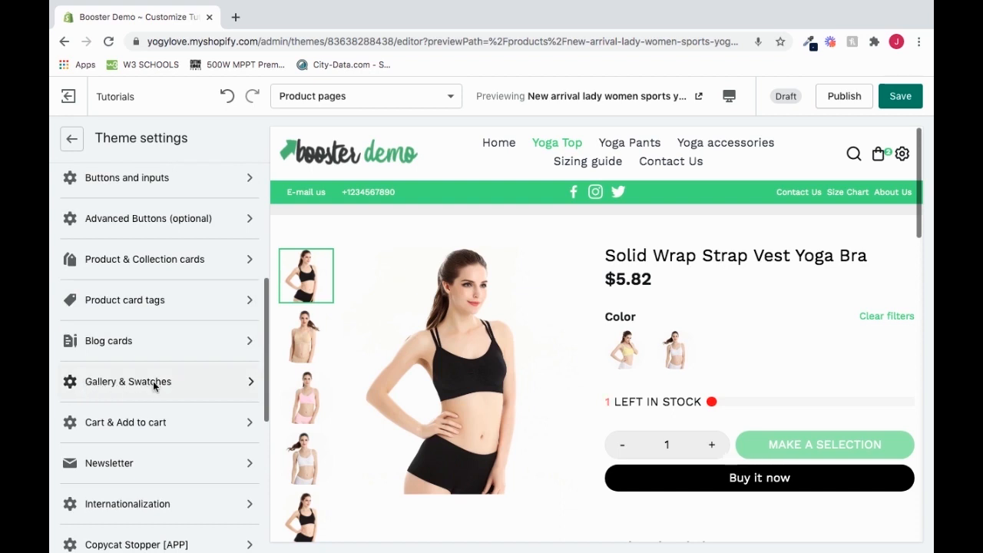
pyautogui.click(152, 381)
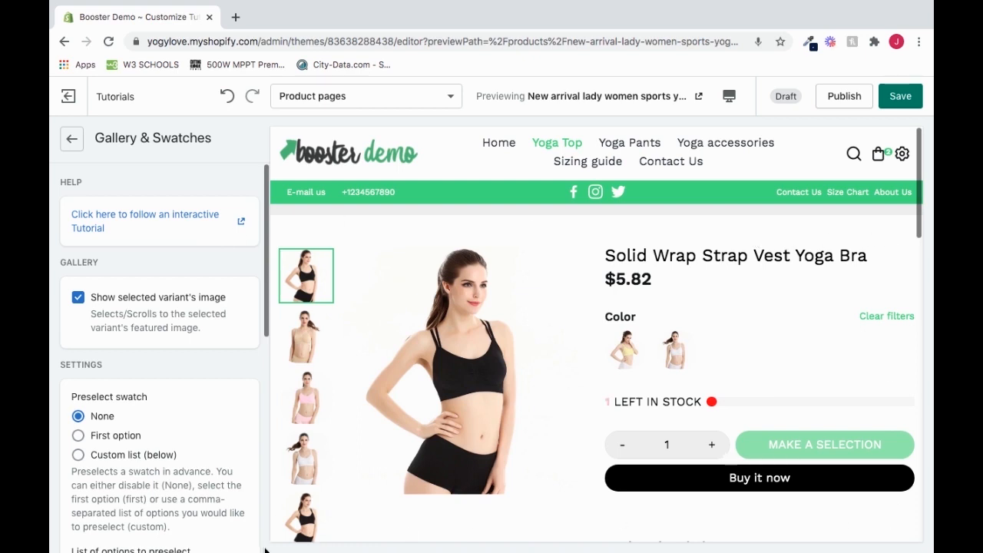
# Browse the product's gallery thumbnails in the preview, ending on the first black bra image.
pyautogui.click(316, 322)
pyautogui.click(311, 393)
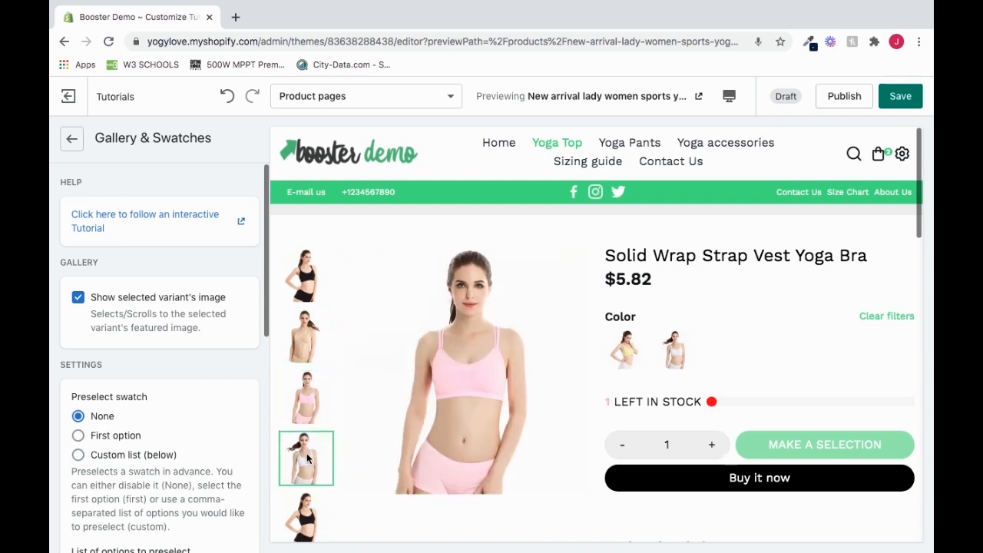
pyautogui.click(309, 459)
pyautogui.click(304, 285)
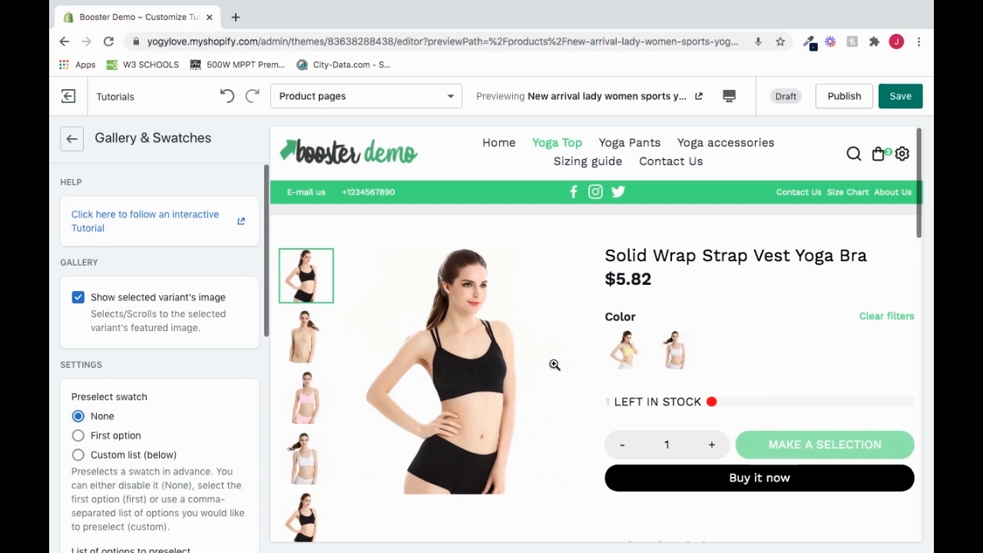
# Switch between the Yellow and White color swatches to check which gallery image each variant shows.
pyautogui.click(631, 356)
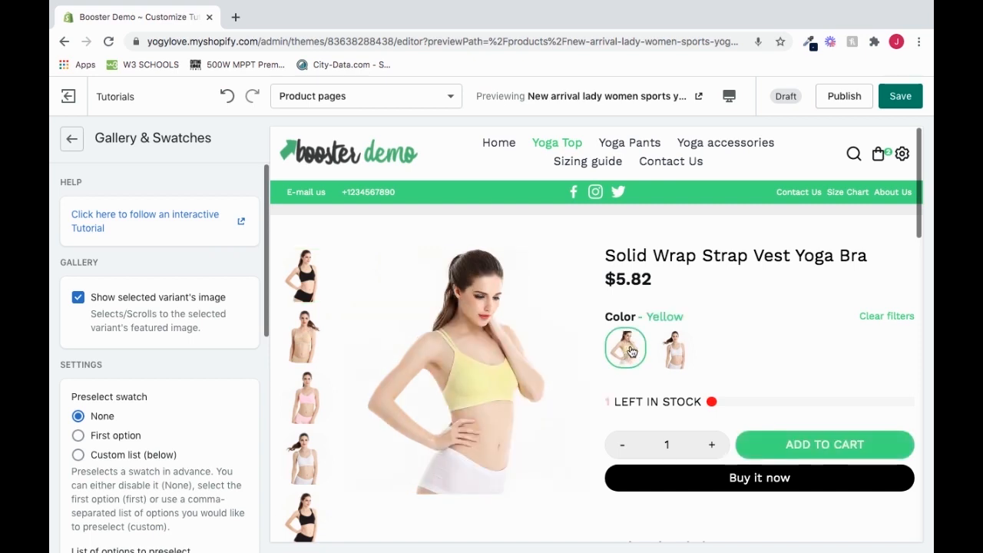
pyautogui.click(684, 355)
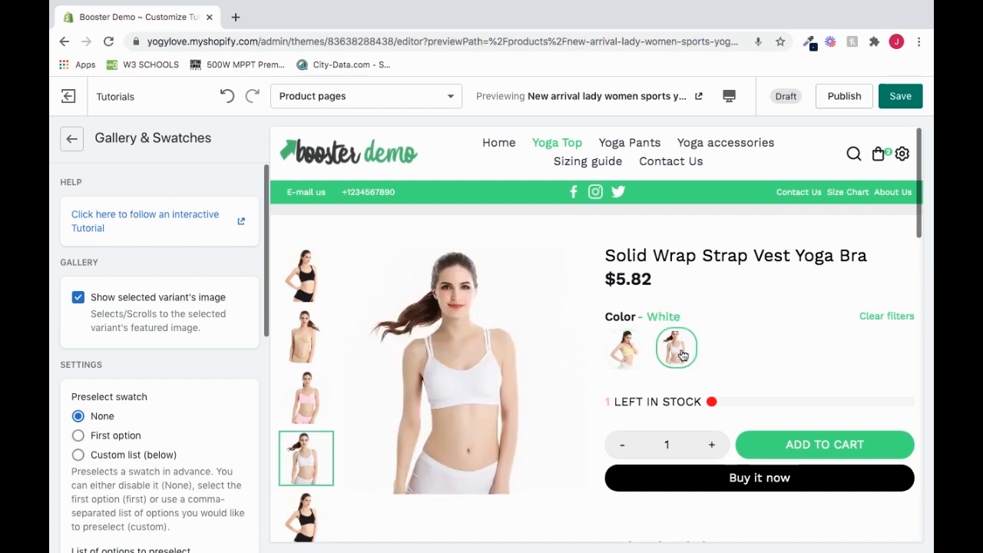
pyautogui.scroll(-3, 460, 368)
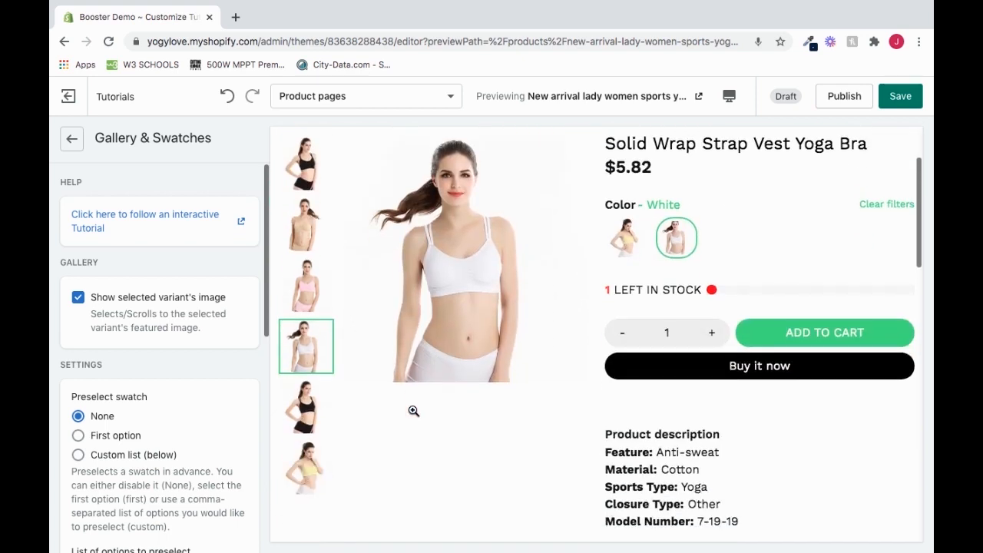
pyautogui.click(630, 228)
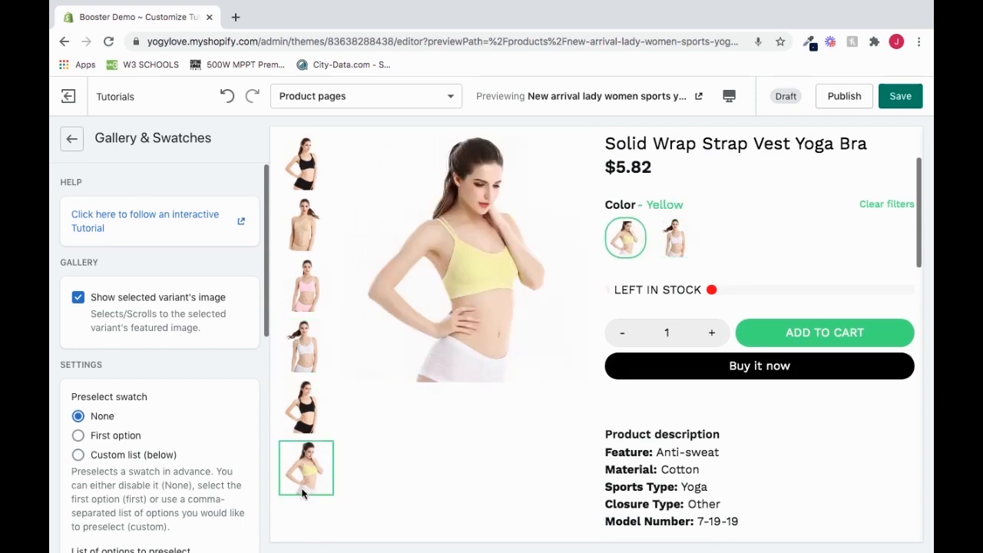
pyautogui.scroll(1, 407, 442)
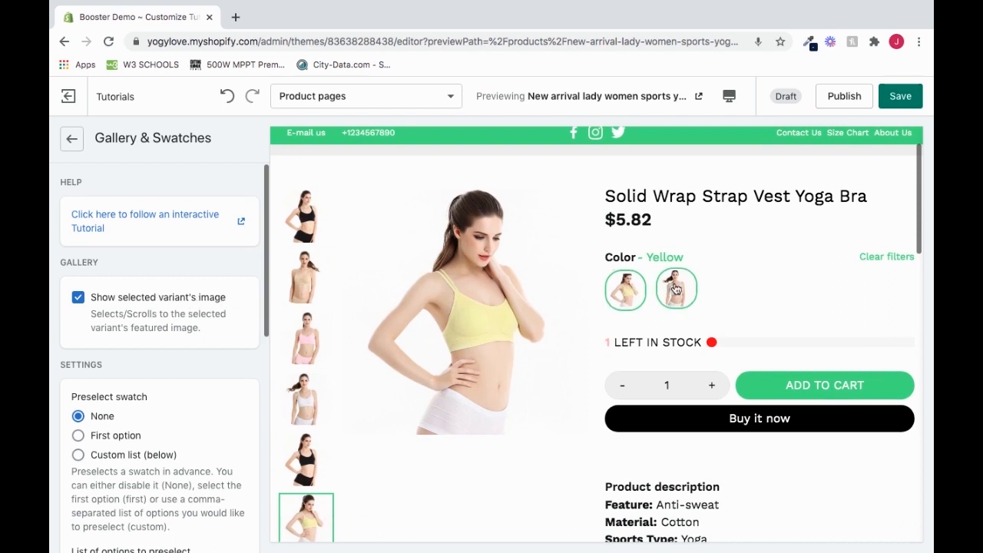
pyautogui.click(676, 289)
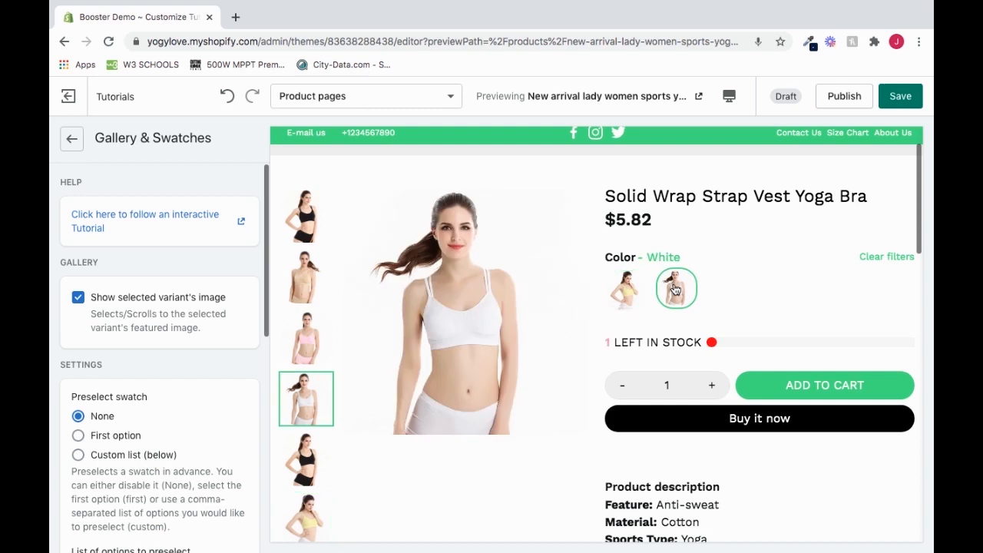
# Disable showing the selected variant's image, then test the color swatches and gallery thumbnails in the preview.
pyautogui.click(79, 298)
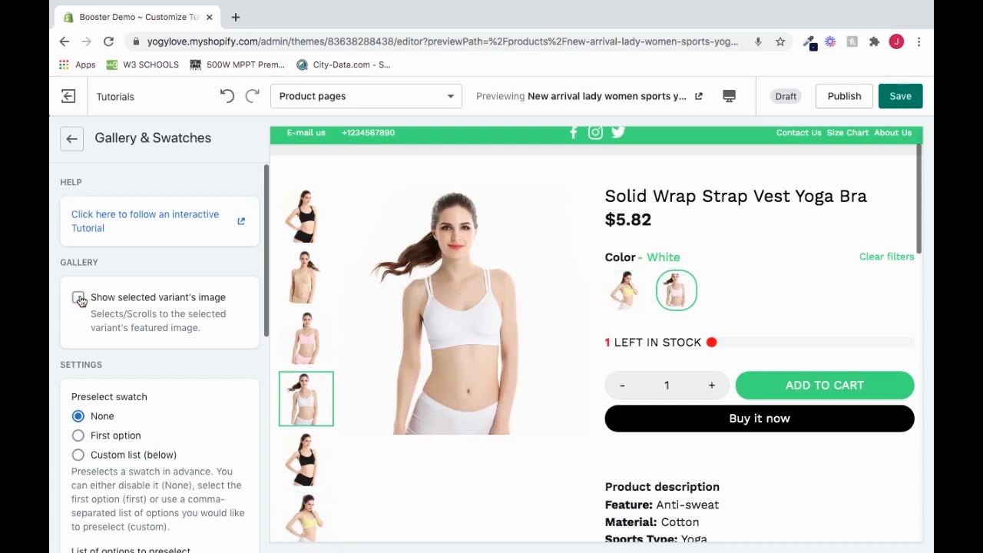
pyautogui.click(623, 292)
pyautogui.click(675, 290)
pyautogui.click(625, 290)
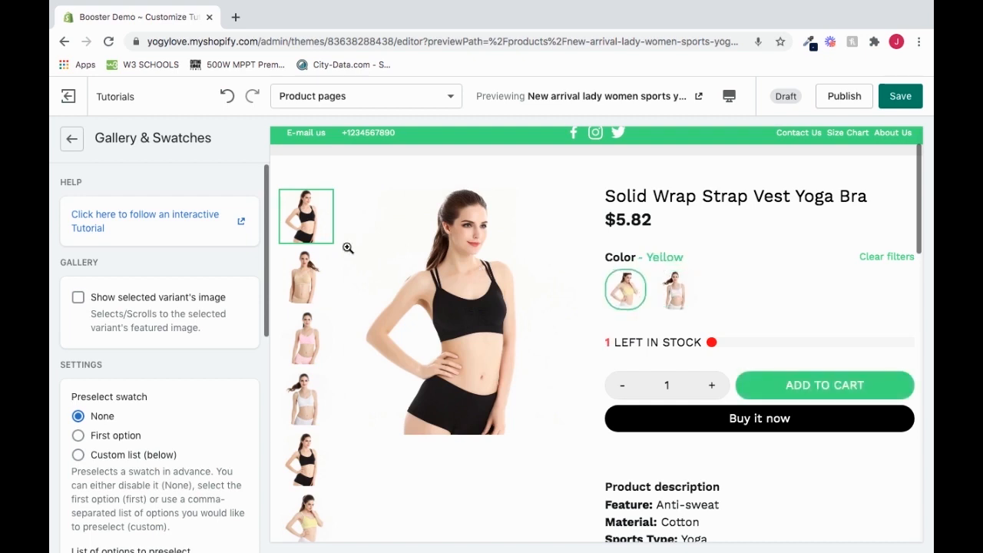
pyautogui.click(302, 282)
pyautogui.click(305, 338)
pyautogui.click(302, 395)
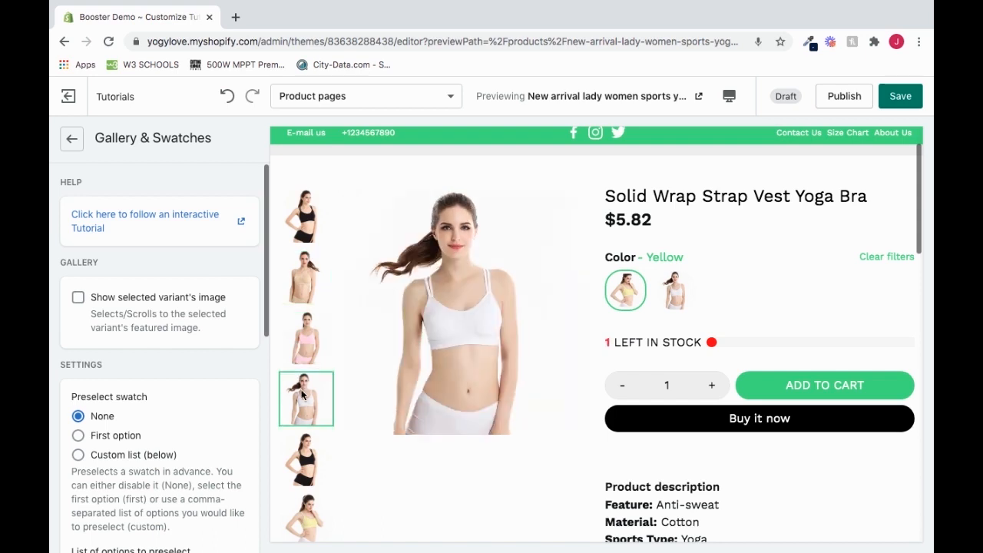
pyautogui.click(304, 466)
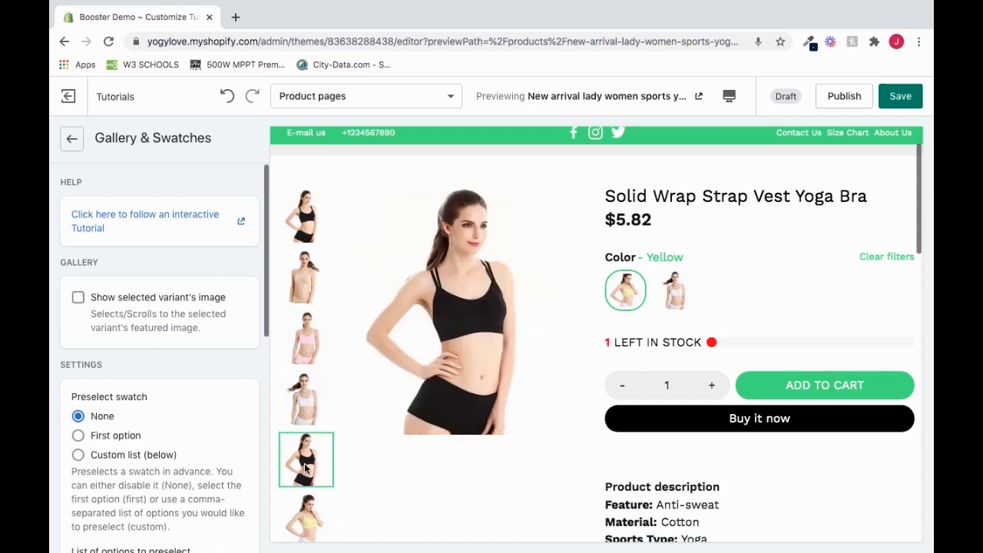
pyautogui.click(318, 222)
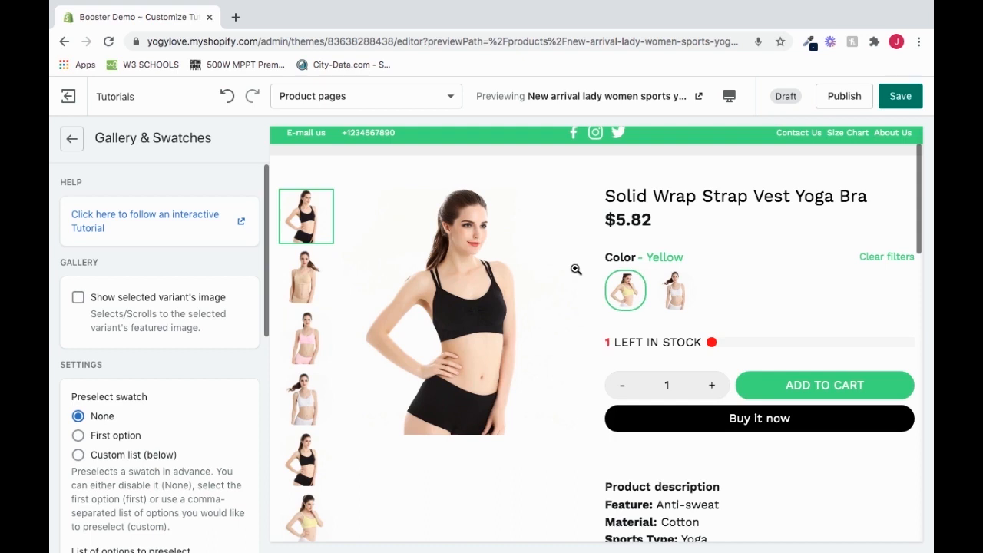
# Re-enable showing the selected variant's image and check it with the Yellow and White swatches.
pyautogui.click(78, 298)
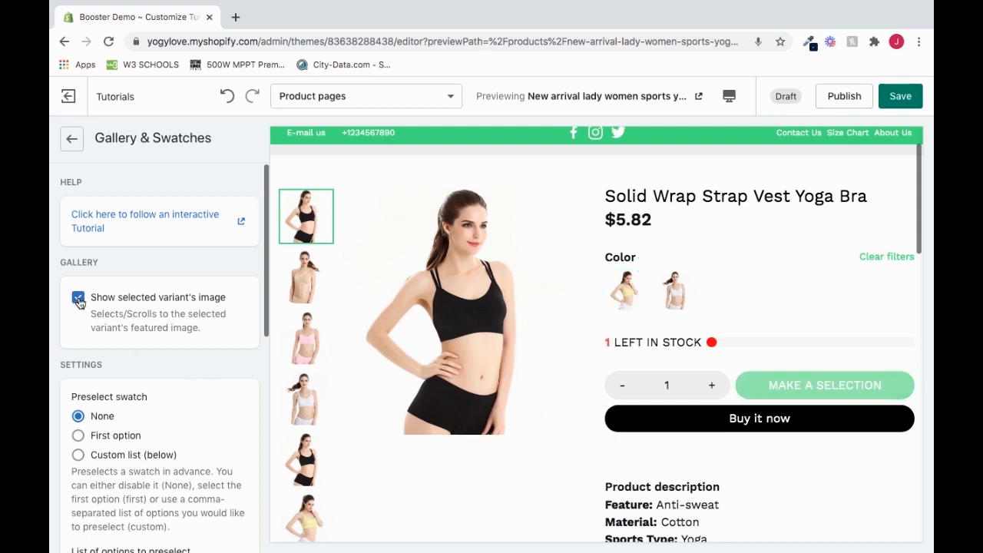
pyautogui.click(625, 291)
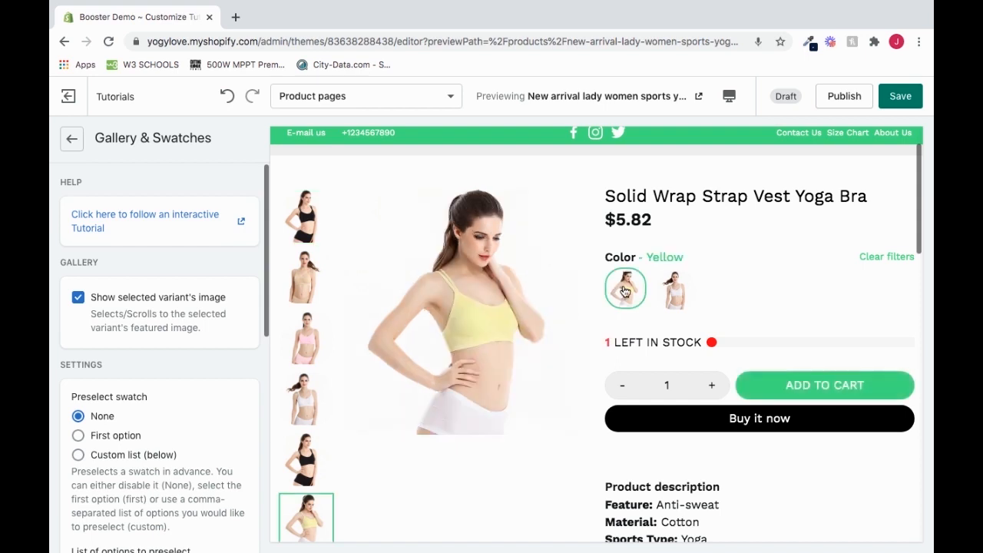
pyautogui.click(679, 290)
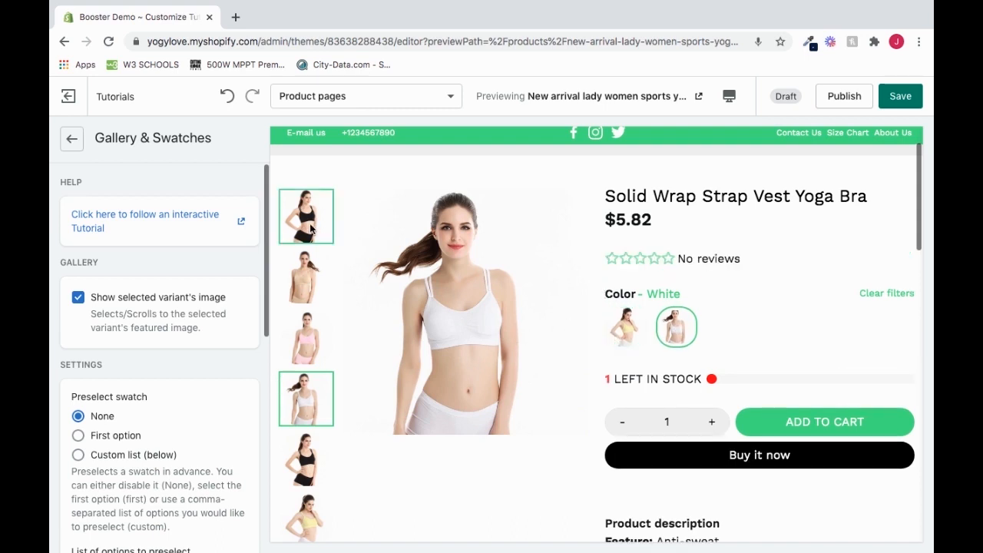
pyautogui.click(624, 326)
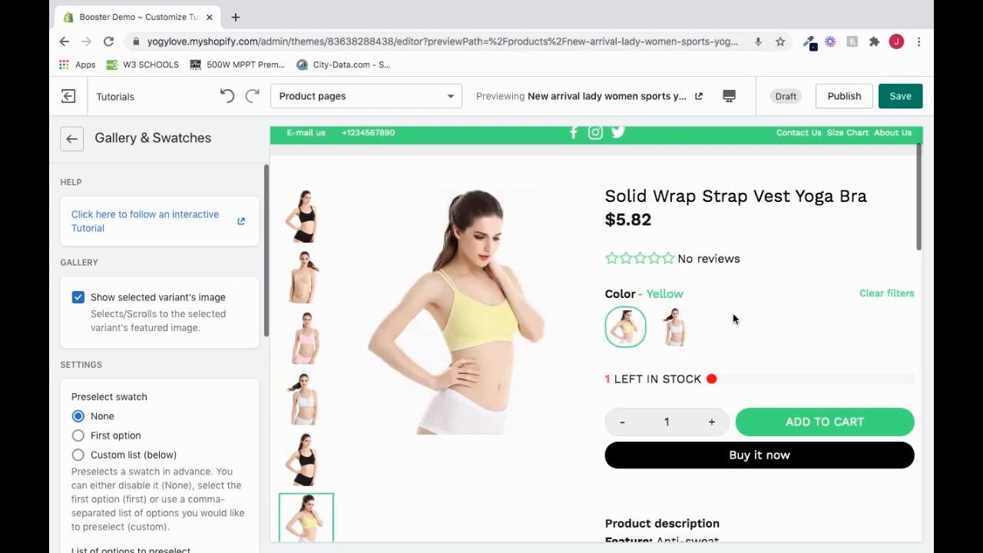
pyautogui.click(318, 230)
# Set the Preselect swatch option to First option.
pyautogui.scroll(-3, 232, 345)
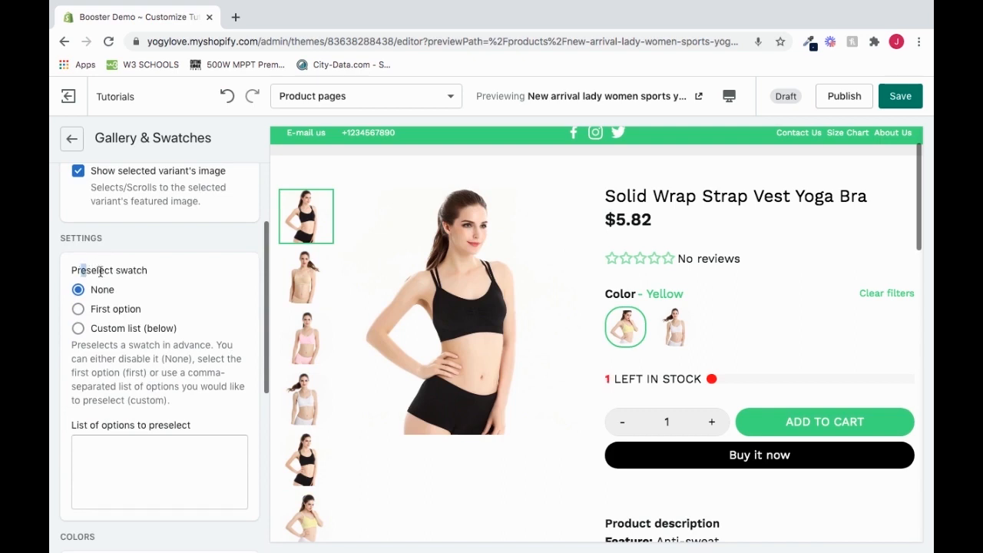
pyautogui.moveTo(81, 270); pyautogui.dragTo(144, 272)
pyautogui.click(214, 305)
pyautogui.click(78, 309)
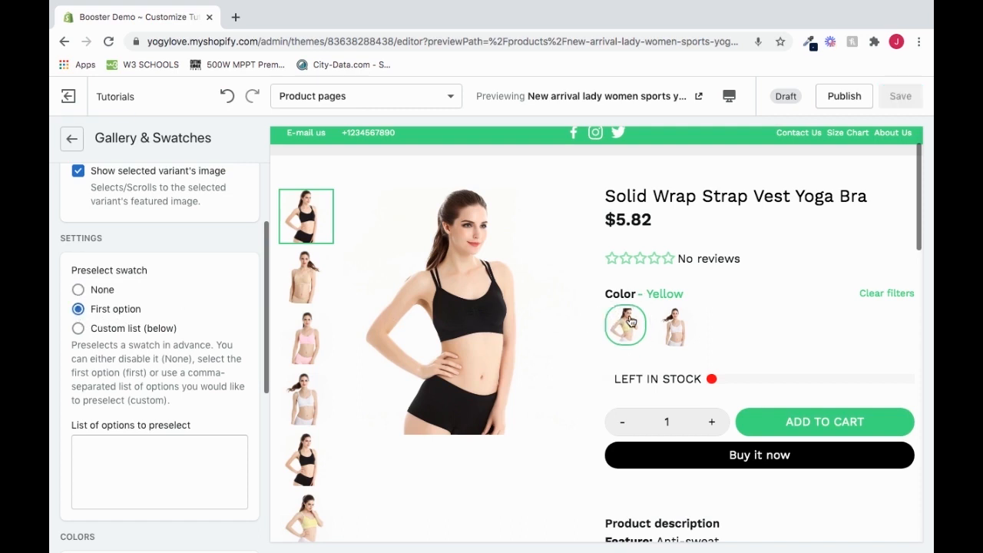
# Set Preselect swatch to None and test the Yellow and White swatches in the preview.
pyautogui.click(102, 292)
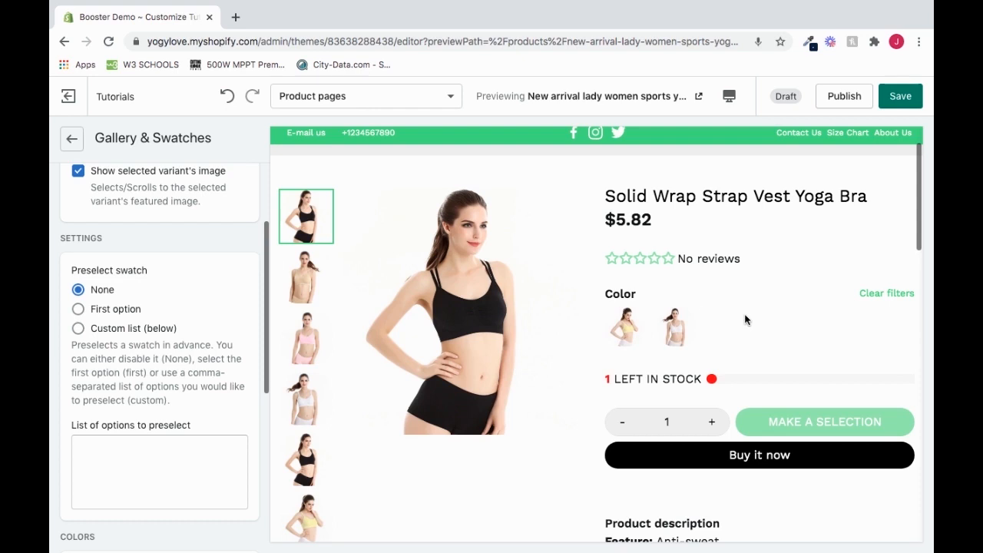
pyautogui.click(634, 332)
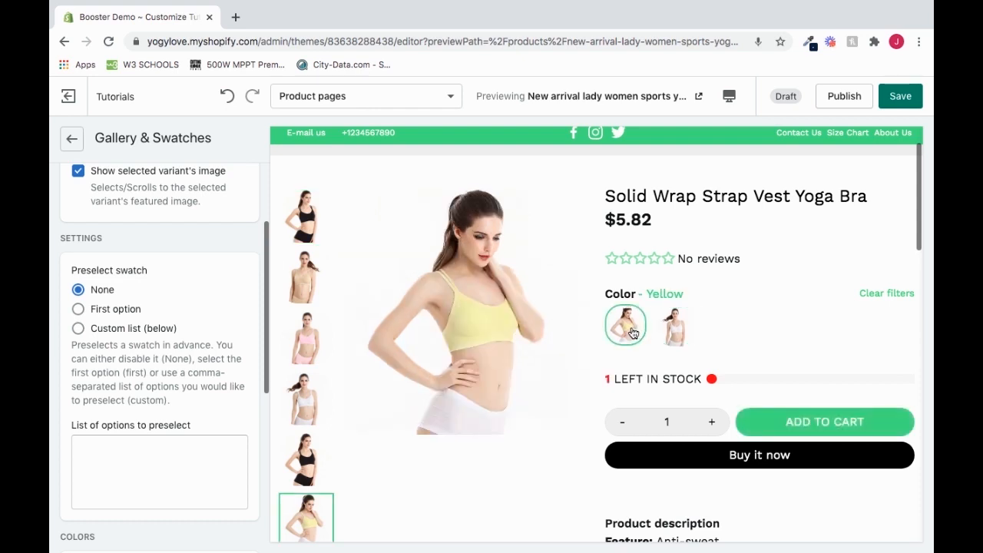
pyautogui.click(675, 332)
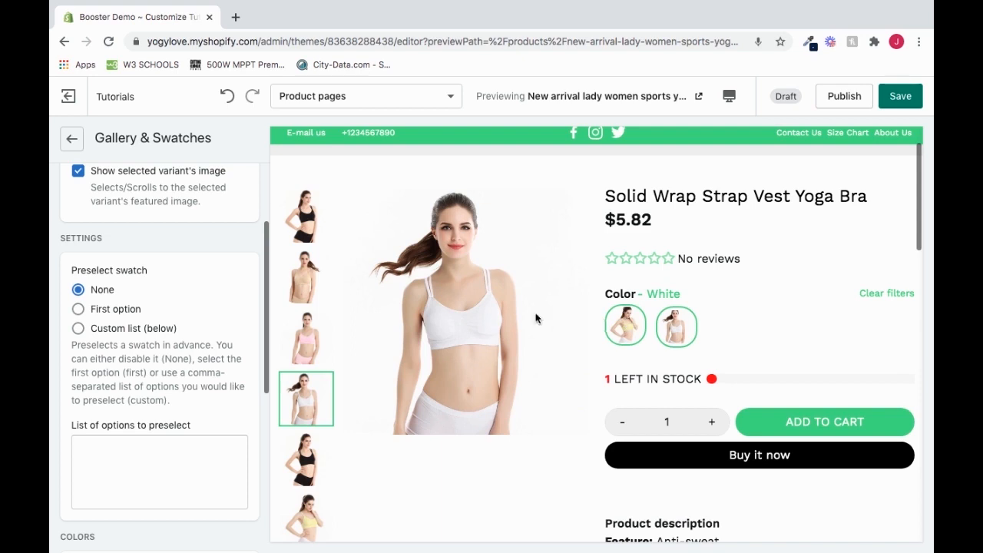
# Set Preselect swatch to First option, check the Yellow variant, and review the custom list of options to preselect.
pyautogui.click(79, 309)
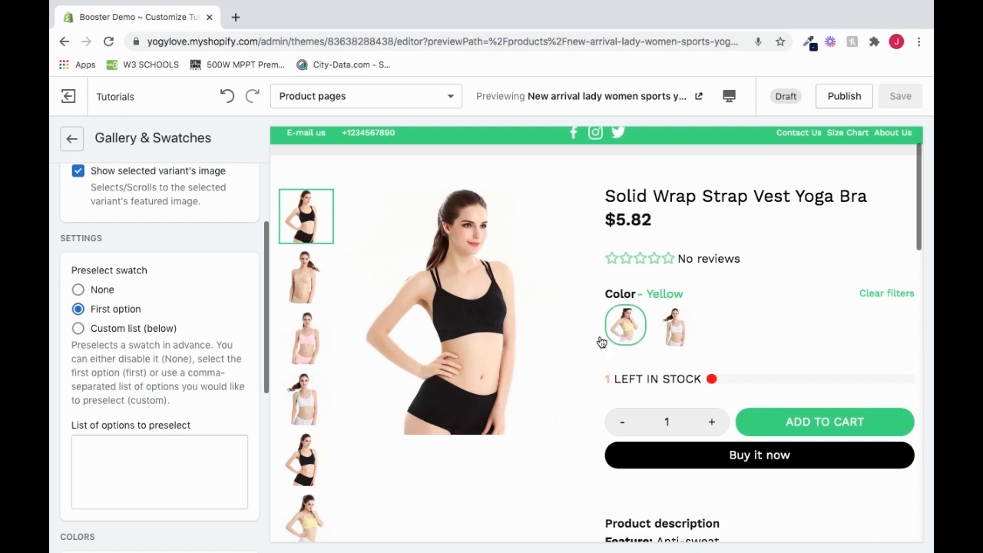
pyautogui.click(620, 335)
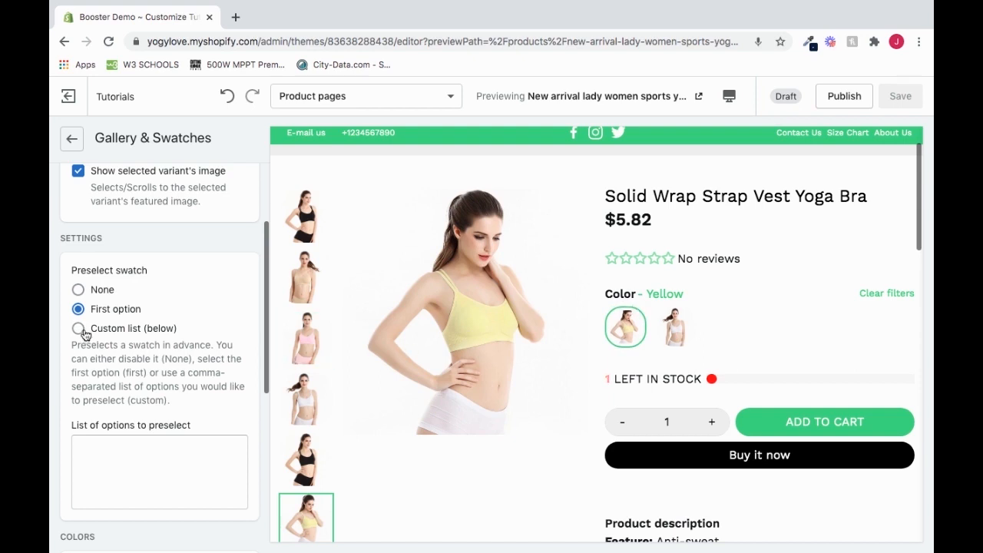
pyautogui.click(135, 454)
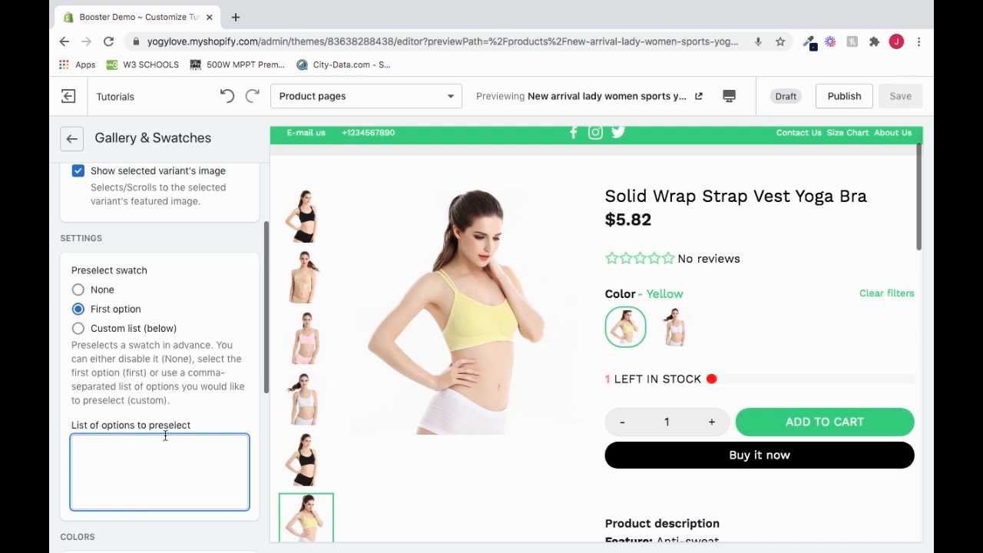
pyautogui.moveTo(188, 372); pyautogui.dragTo(213, 372)
pyautogui.click(212, 373)
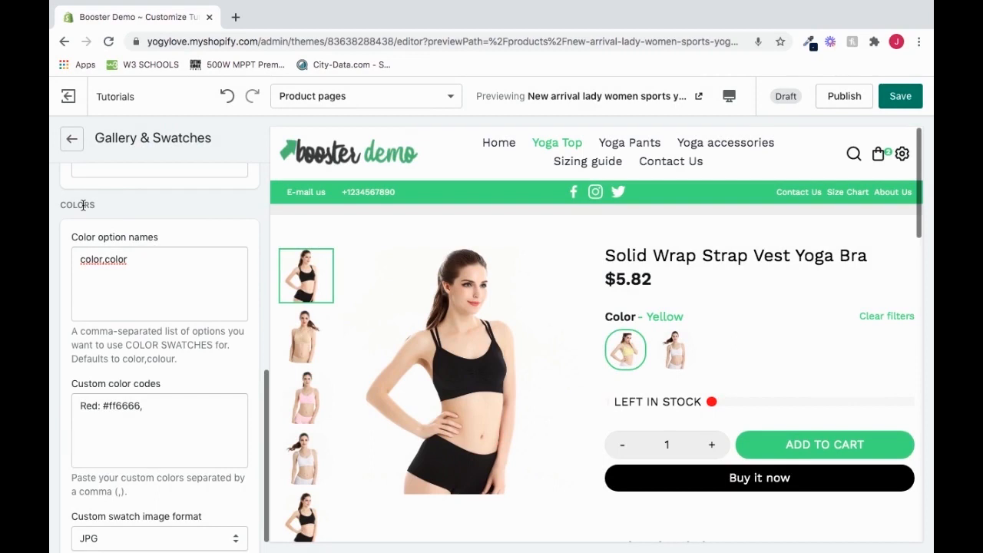
# Clear the Color option names and select the White variant in the preview to check the swatch display.
pyautogui.moveTo(146, 259); pyautogui.dragTo(63, 268)
pyautogui.click(129, 265)
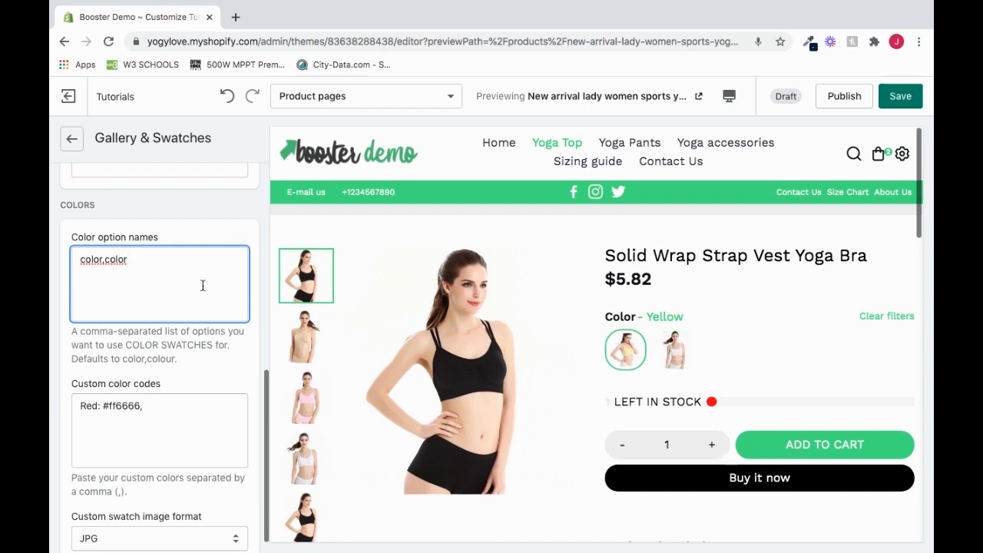
pyautogui.moveTo(176, 260); pyautogui.dragTo(49, 265)
pyautogui.press('BackSpace')
pyautogui.click(165, 229)
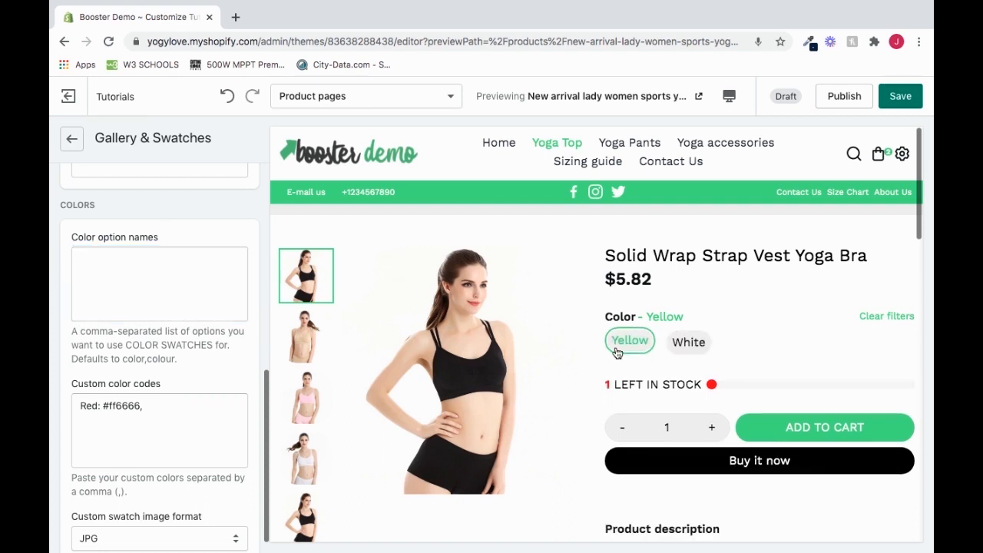
pyautogui.click(688, 343)
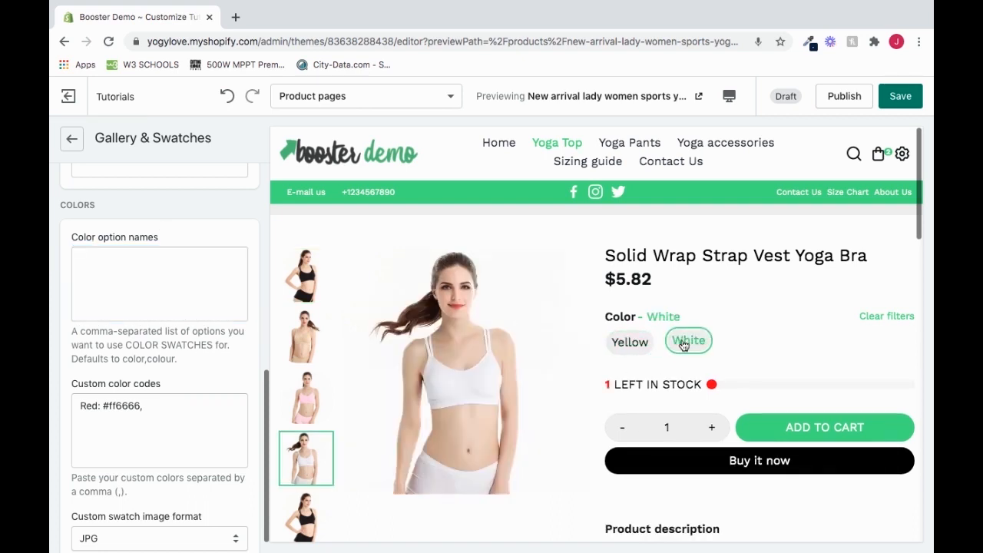
# Switch the previewed product between the Yellow and White variants to check its text swatches and gallery image.
pyautogui.click(629, 342)
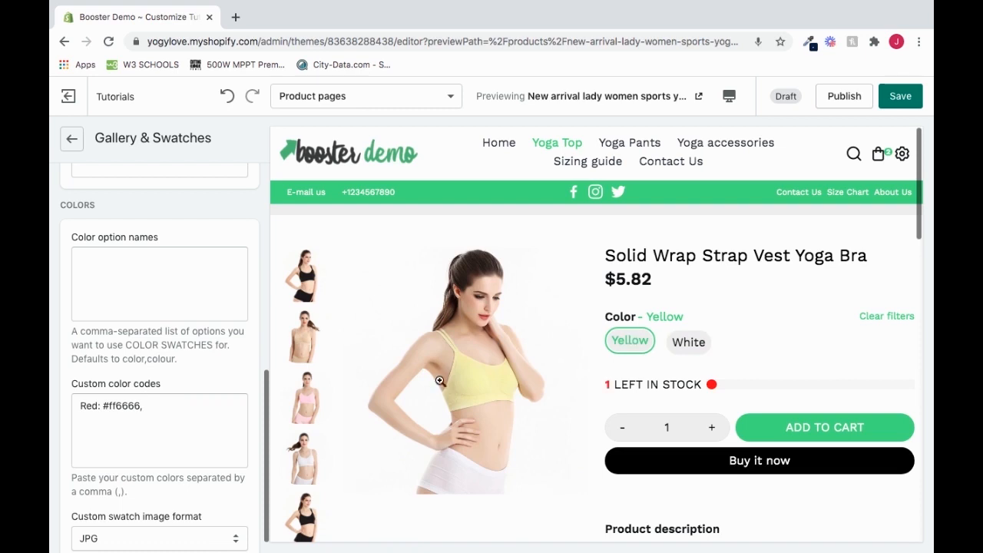
pyautogui.scroll(-1, 438, 382)
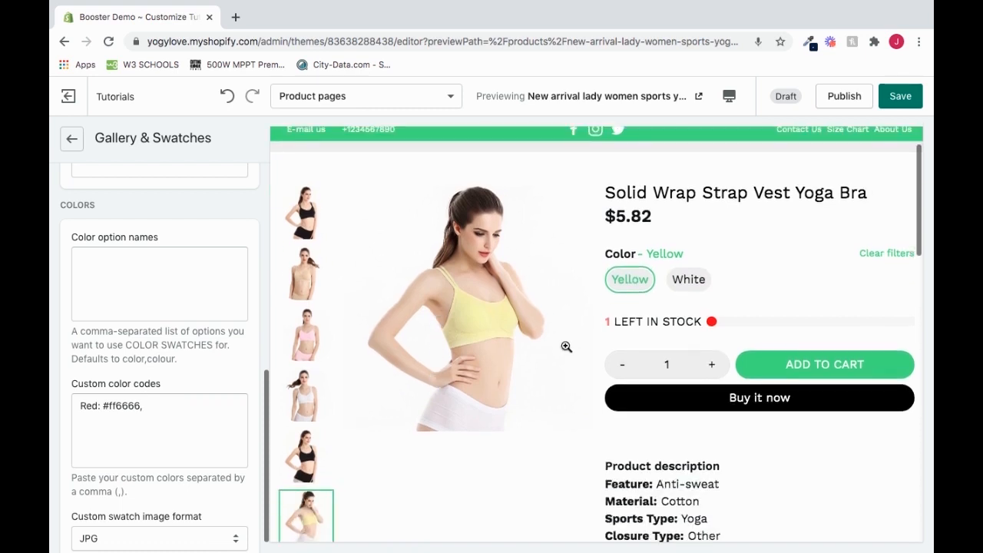
pyautogui.click(688, 280)
pyautogui.scroll(1, 585, 305)
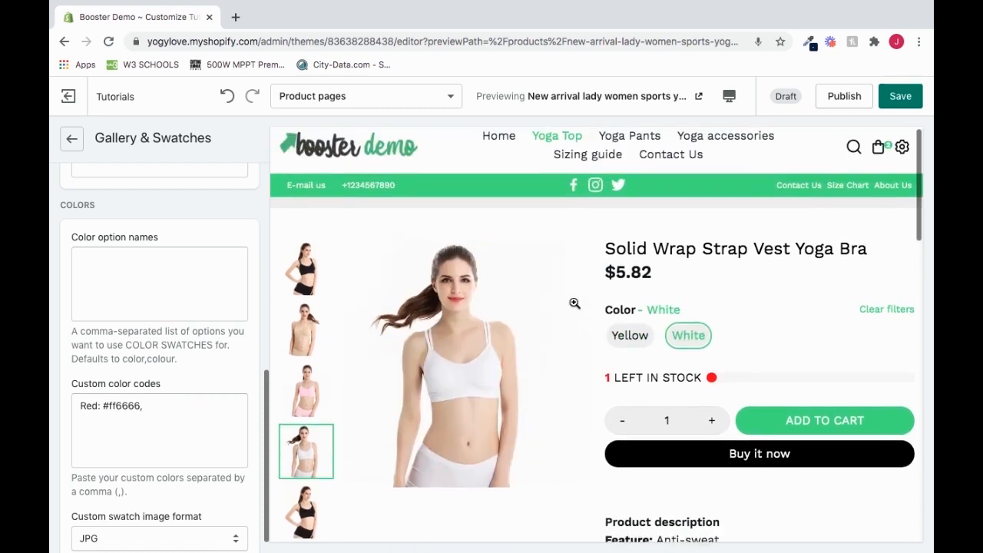
# Enter color,color as the Color option names so the preview uses color swatches.
pyautogui.click(150, 273)
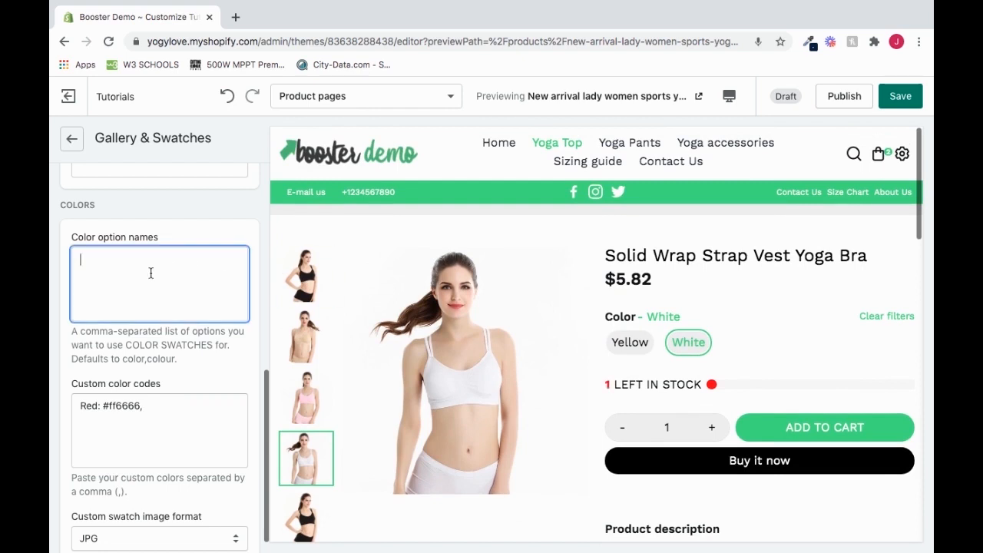
pyautogui.write('color,color')
pyautogui.click(205, 230)
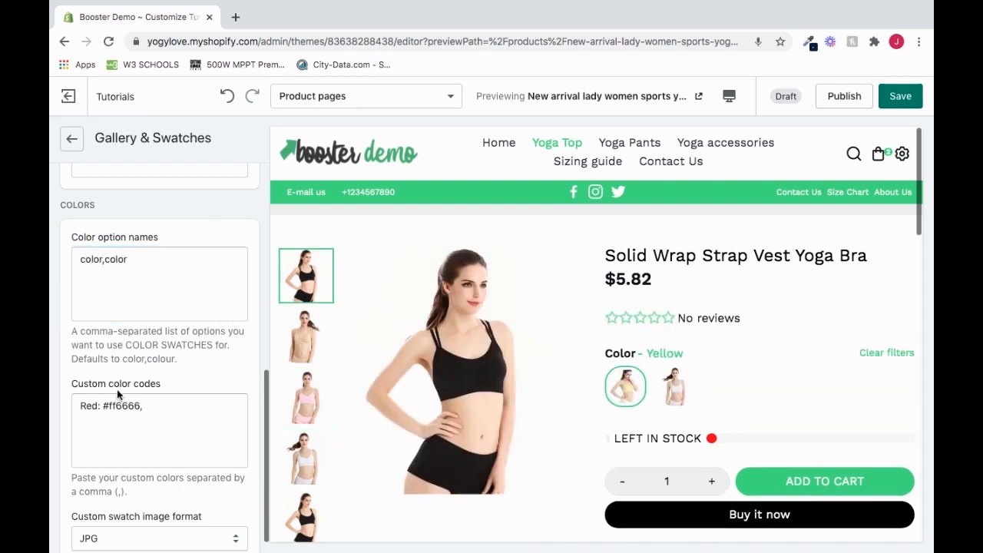
# Examine the format of the Red entry in Custom color codes, including its color name, colon and hex code.
pyautogui.moveTo(147, 406); pyautogui.dragTo(78, 409)
pyautogui.click(111, 404)
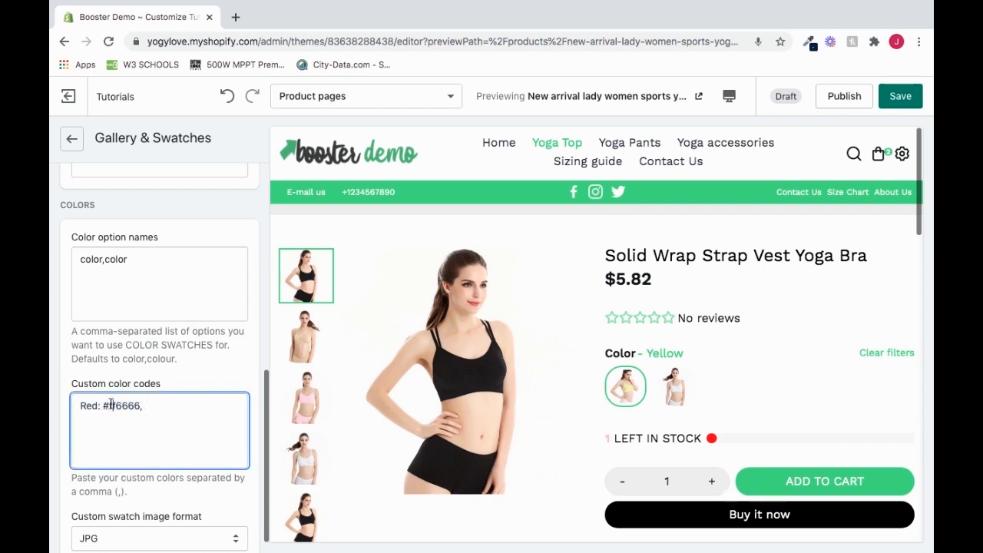
pyautogui.moveTo(104, 404); pyautogui.dragTo(147, 405)
pyautogui.moveTo(78, 405); pyautogui.dragTo(93, 404)
pyautogui.click(102, 406)
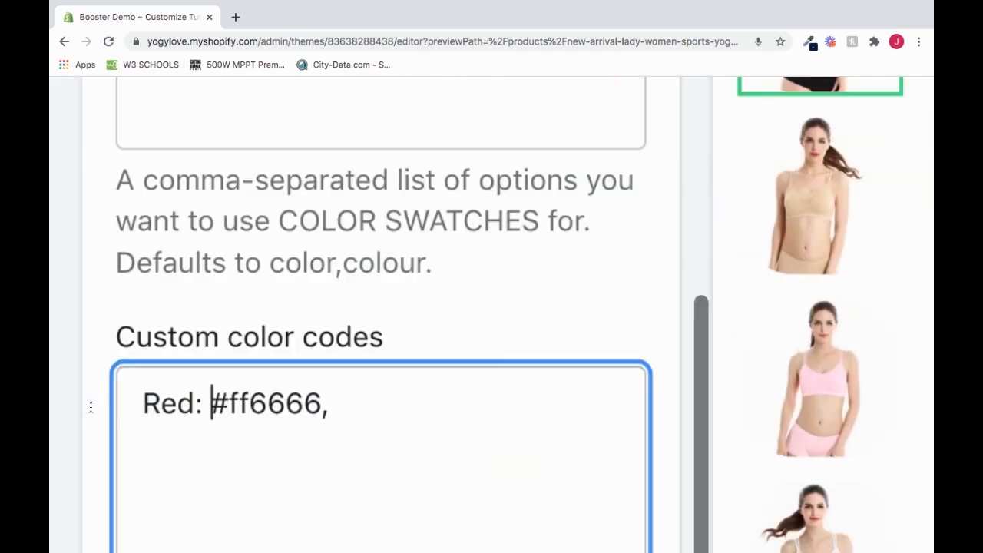
pyautogui.moveTo(195, 406); pyautogui.dragTo(143, 407)
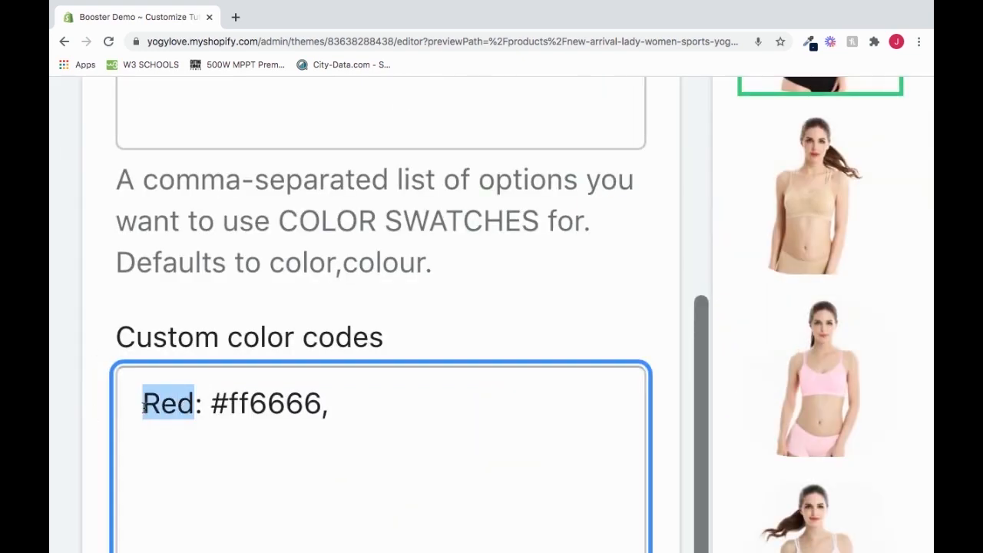
pyautogui.click(202, 406)
pyautogui.click(212, 406)
pyautogui.moveTo(212, 405); pyautogui.dragTo(314, 410)
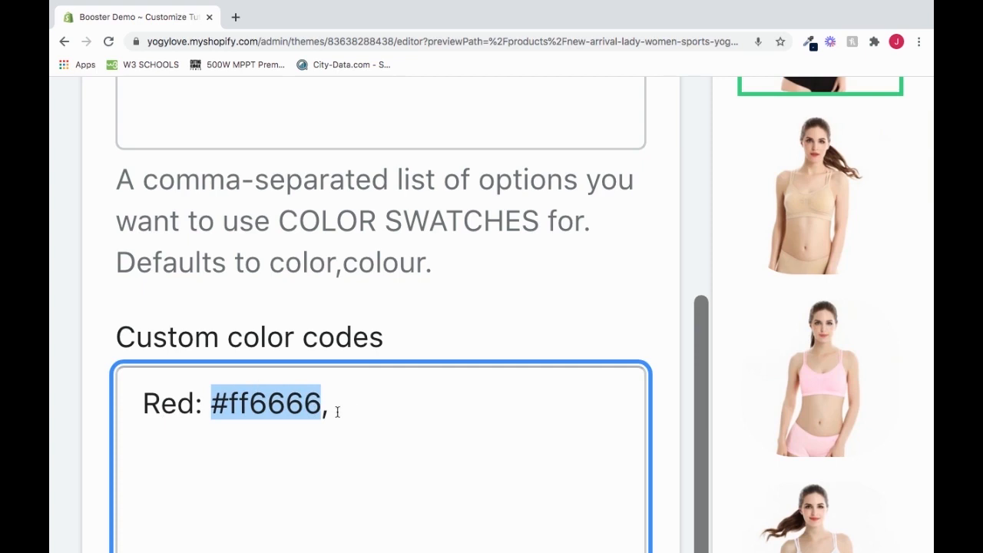
# Append Blue:#ff6666 after the Red entry in Custom color codes and check the comma separating the two entries.
pyautogui.click(328, 413)
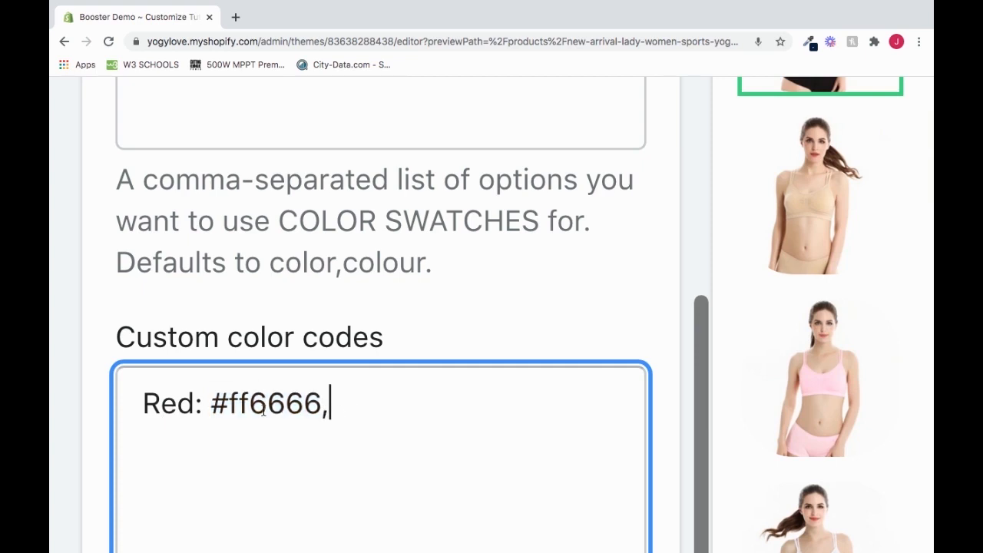
pyautogui.write('Blue:')
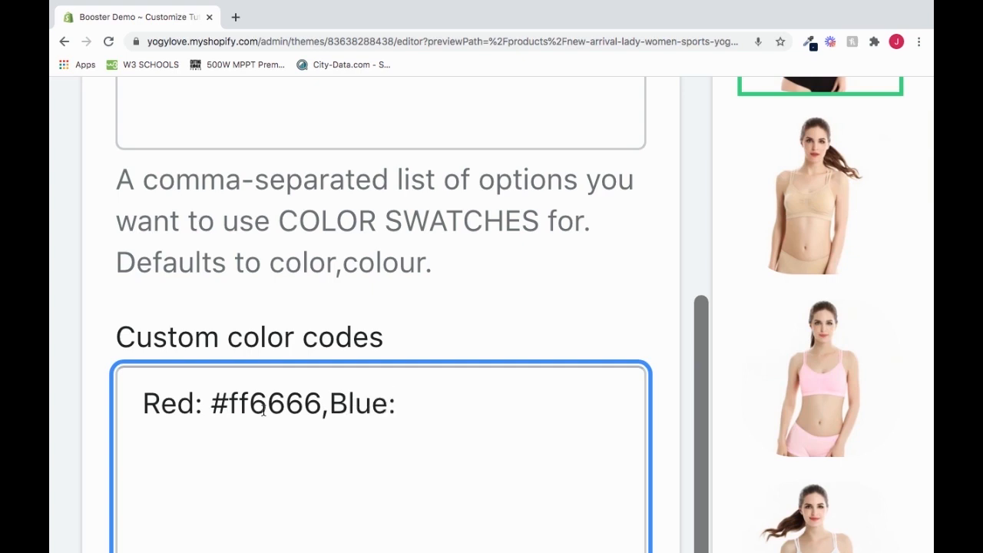
pyautogui.write('#ff')
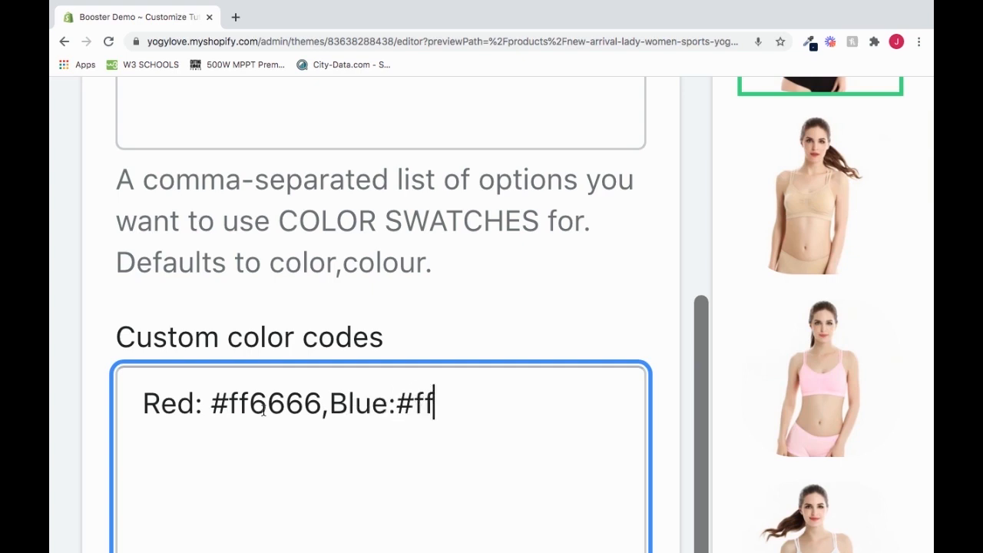
pyautogui.write('6666')
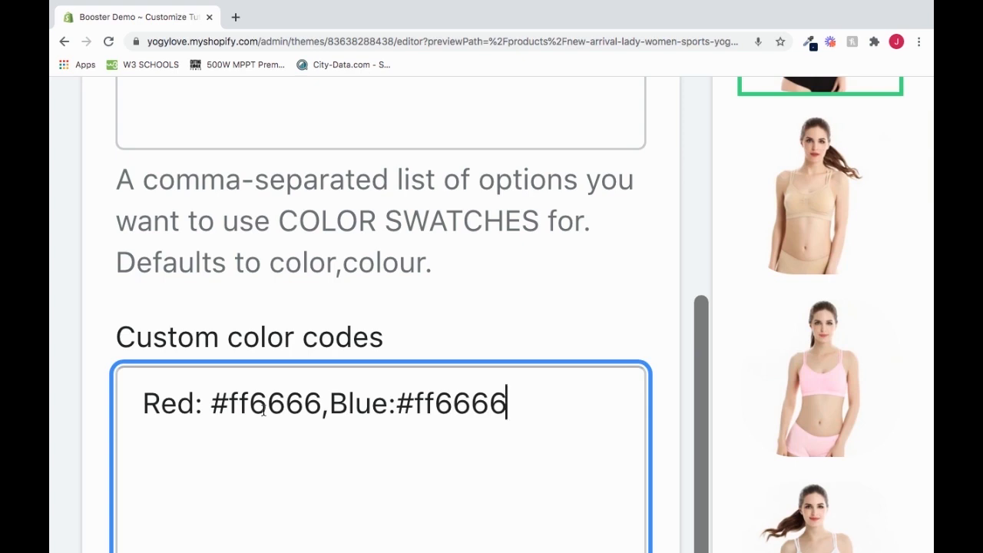
pyautogui.click(330, 415)
pyautogui.doubleClick(325, 413)
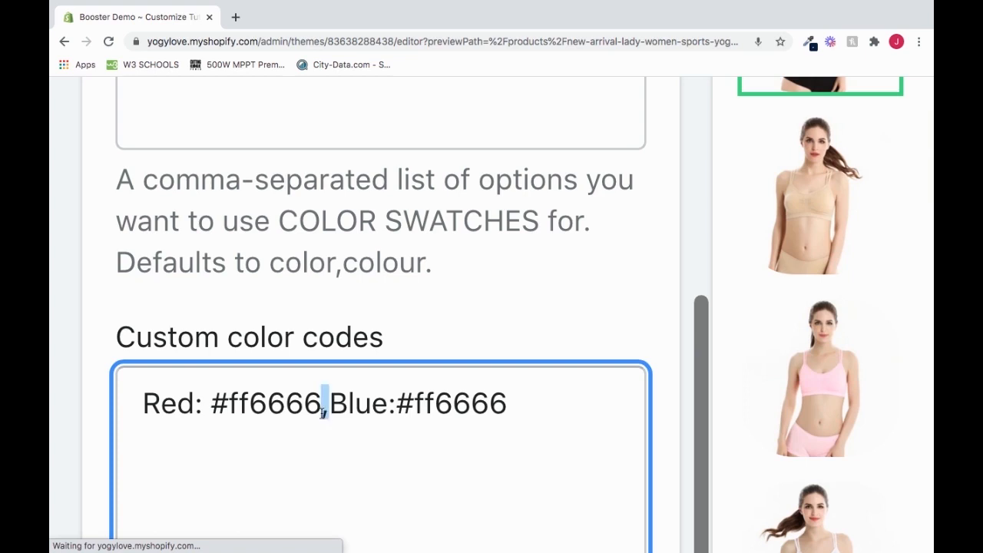
pyautogui.click(326, 414)
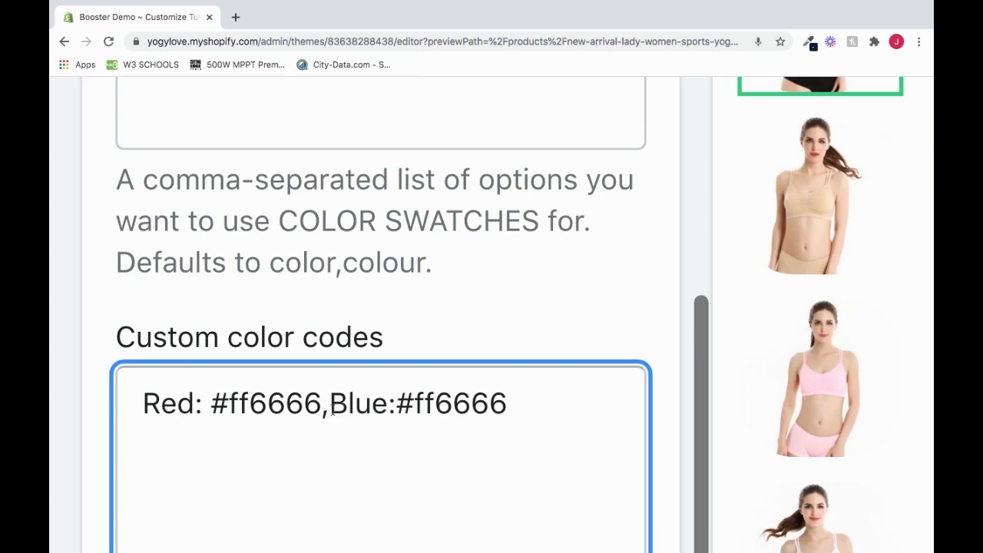
# Delete the Blue entry from Custom color codes, keeping the Red entry and its comma.
pyautogui.moveTo(332, 407); pyautogui.dragTo(515, 412)
pyautogui.press('BackSpace')
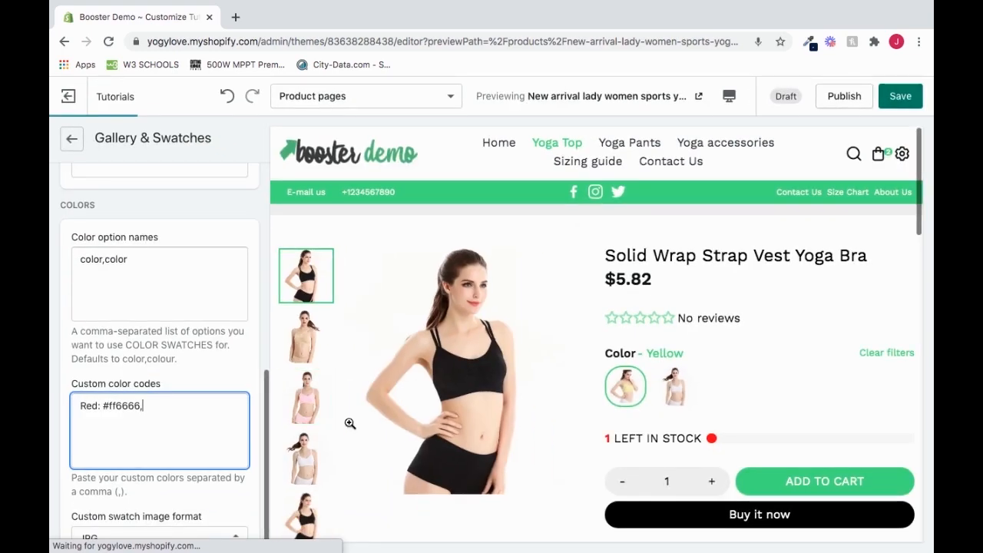
pyautogui.click(166, 494)
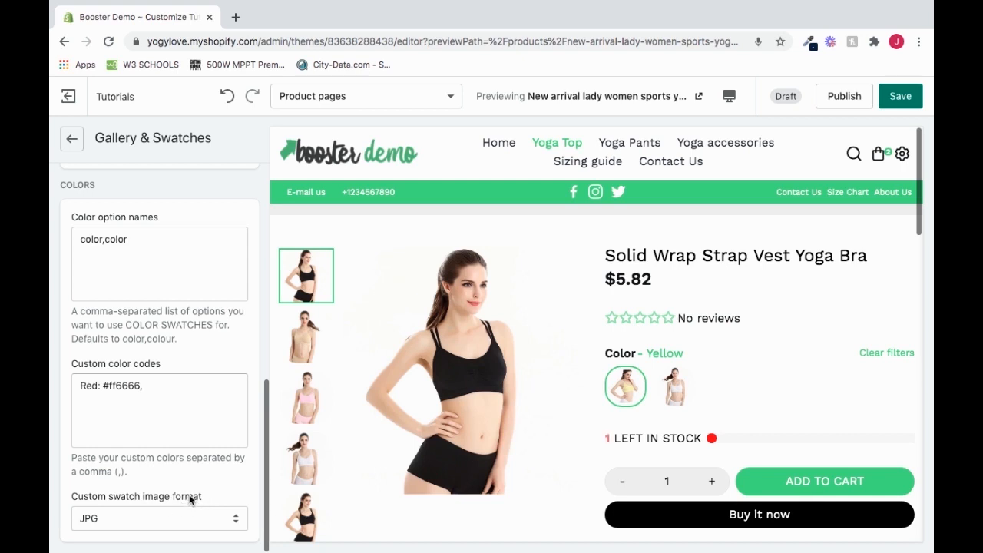
# Review the available Custom swatch image format options and leave JPG selected.
pyautogui.click(121, 519)
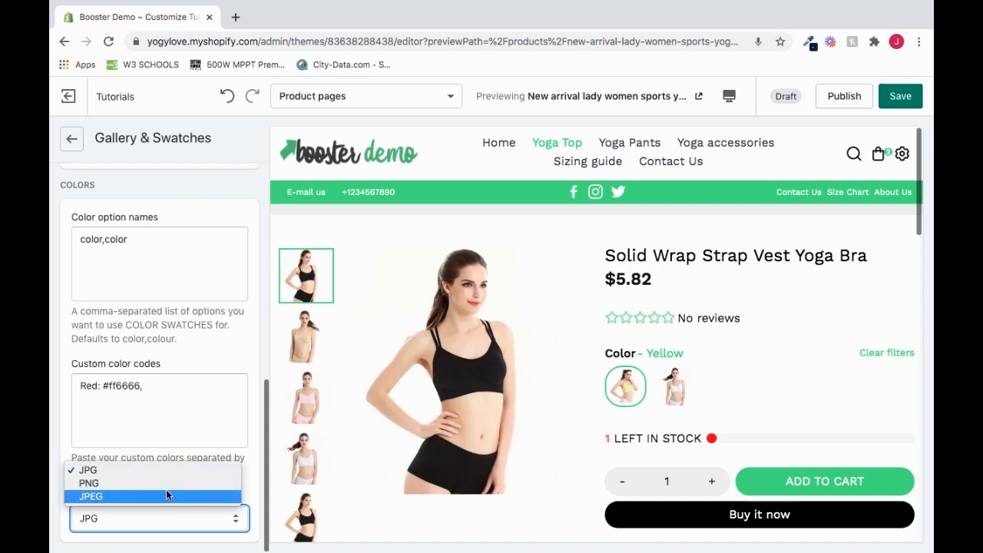
pyautogui.click(251, 492)
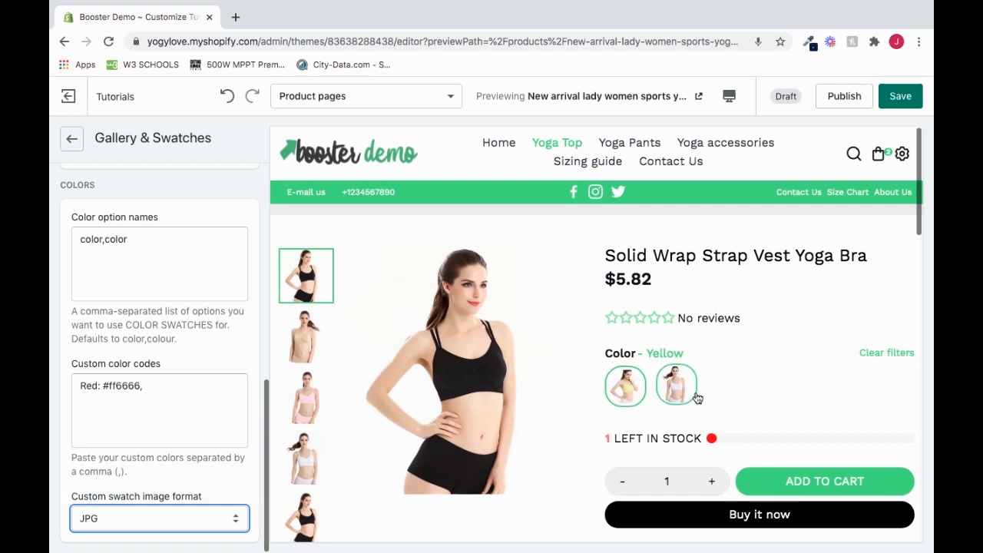
pyautogui.click(198, 526)
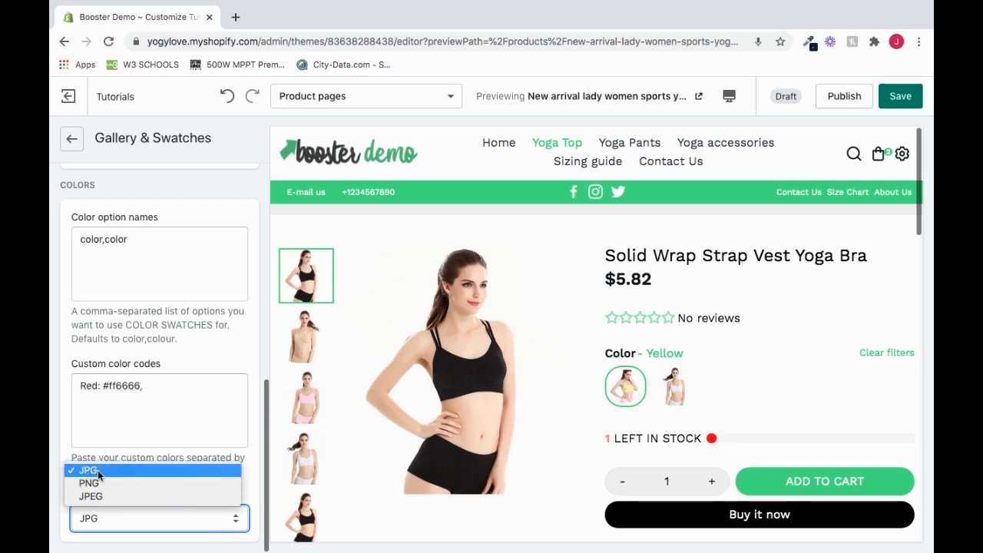
pyautogui.click(242, 457)
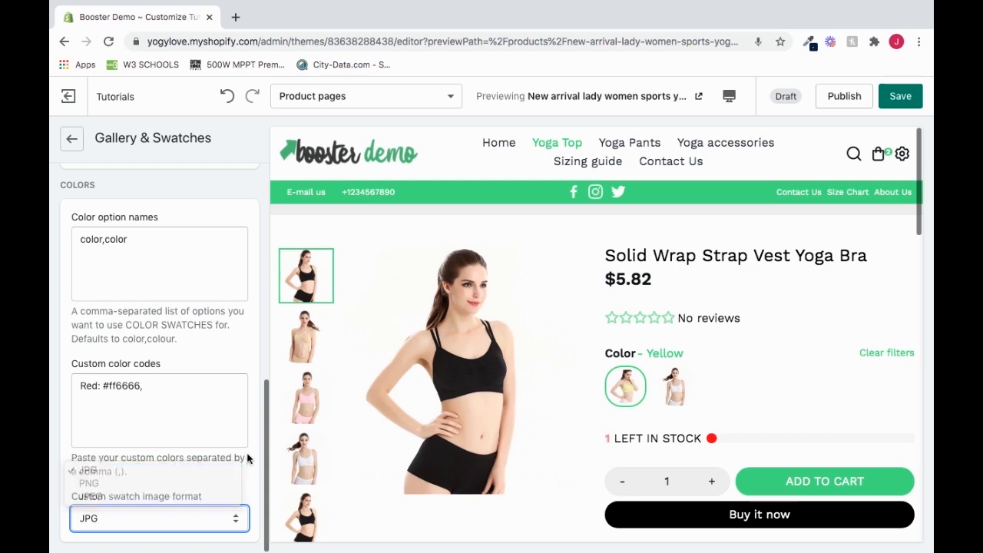